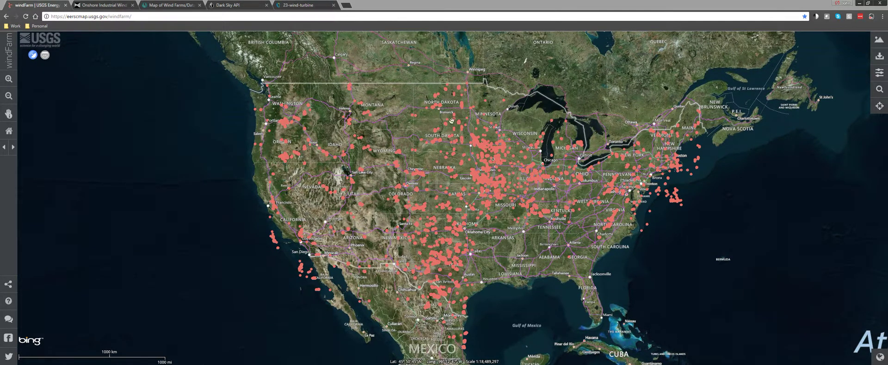
Inspect the Cedar Hills Site details on the windFarm map, then switch to the onshore turbine dataset page
click(416, 116)
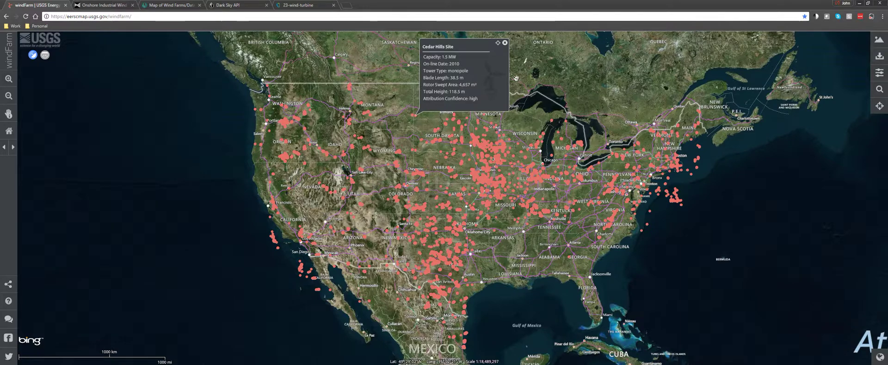
click(504, 44)
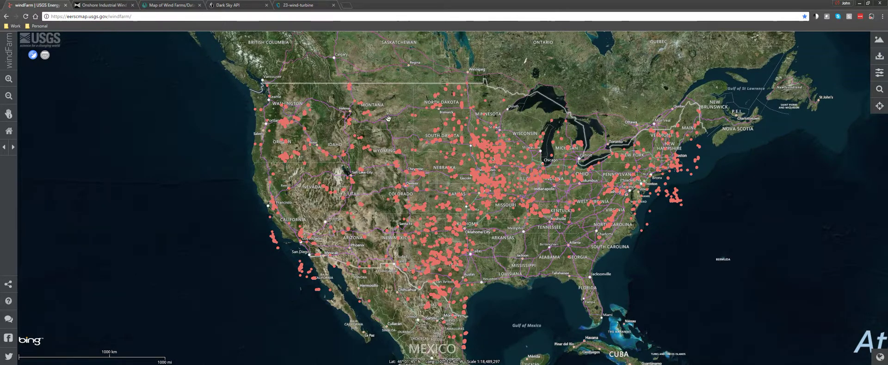
click(122, 7)
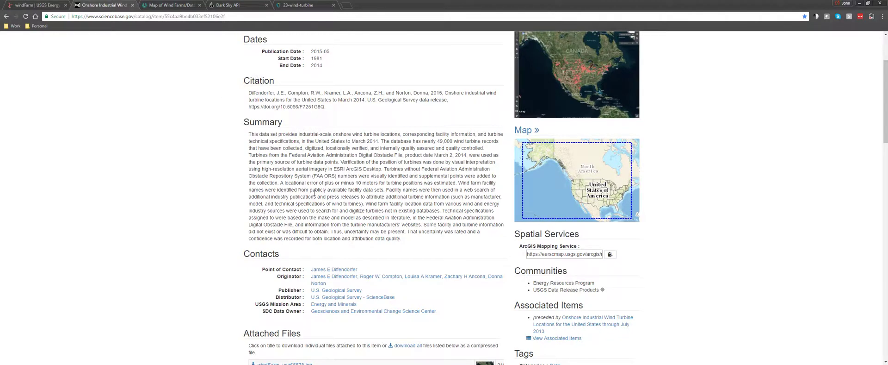
Browse the dataset map preview, OpenEI wind farms table and Dark Sky API page, ending on the 23-wind-turbine PDF
click(609, 66)
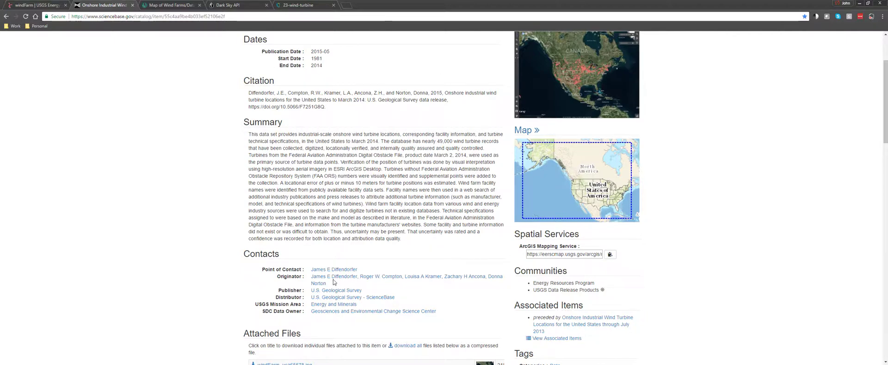
click(172, 6)
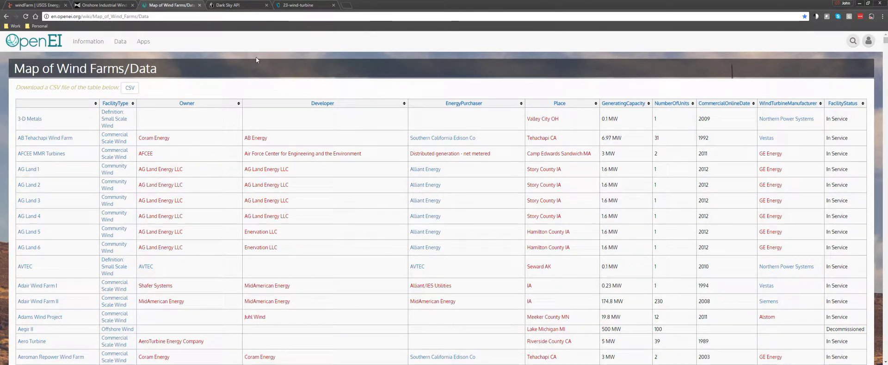
click(231, 7)
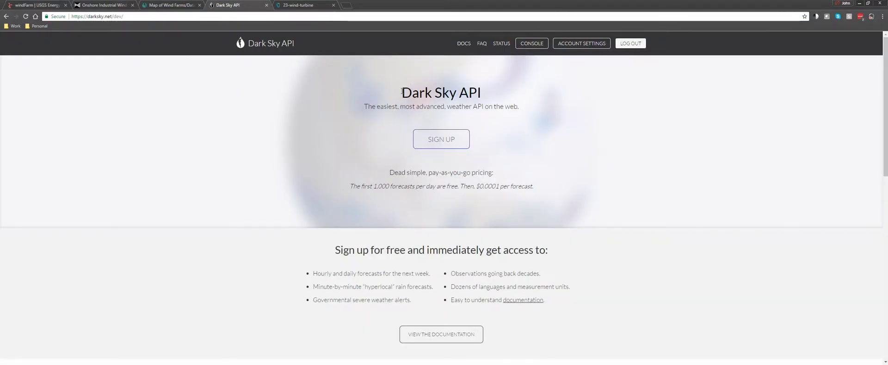
drag(410, 87, 484, 107)
click(569, 109)
drag(558, 108, 398, 91)
click(298, 5)
scroll(575, 143, up, 5)
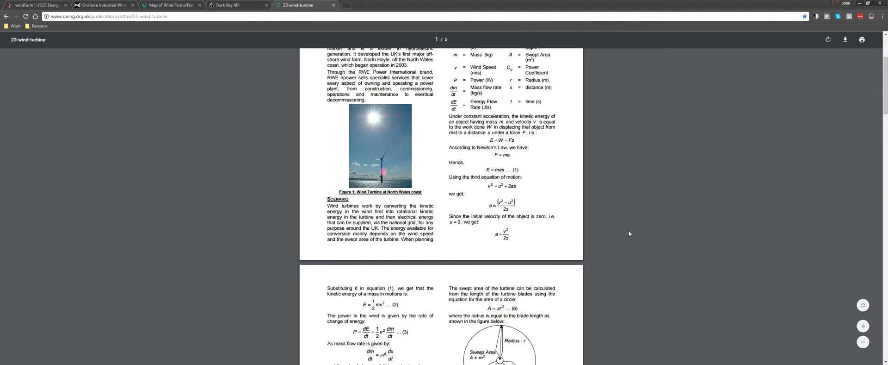
Scroll through the Wind Turbine Power Calculations PDF pages, then switch to the Step2_WindFarmAnalysis workflow in Alteryx
scroll(510, 305, down, 3)
scroll(430, 176, up, 3)
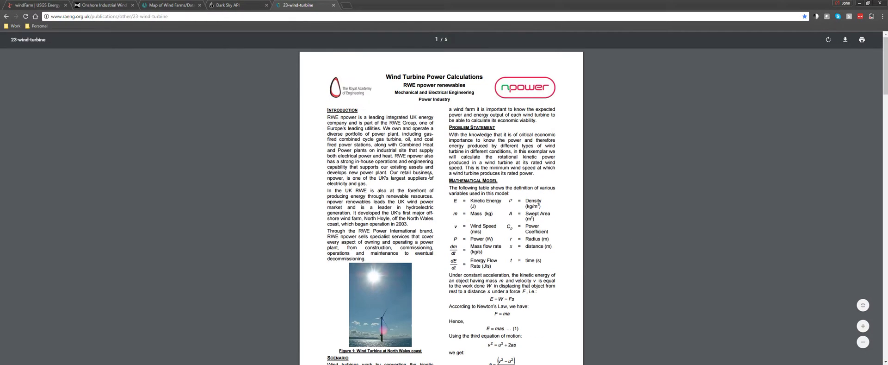
drag(386, 77, 469, 92)
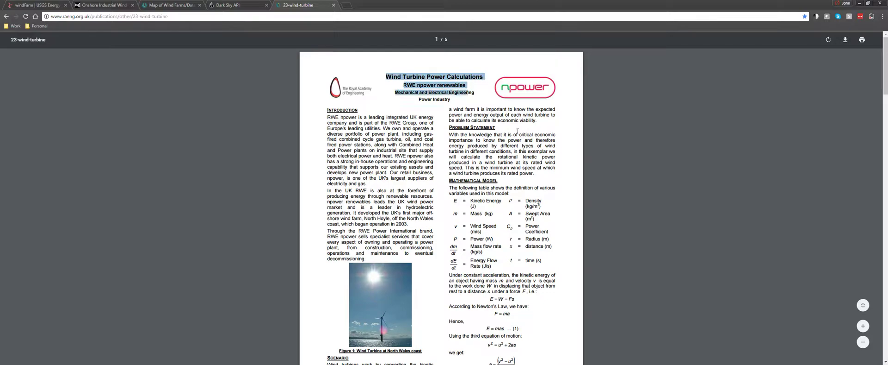
scroll(580, 155, down, 1)
scroll(580, 155, down, 6)
scroll(580, 166, up, 5)
scroll(579, 183, down, 5)
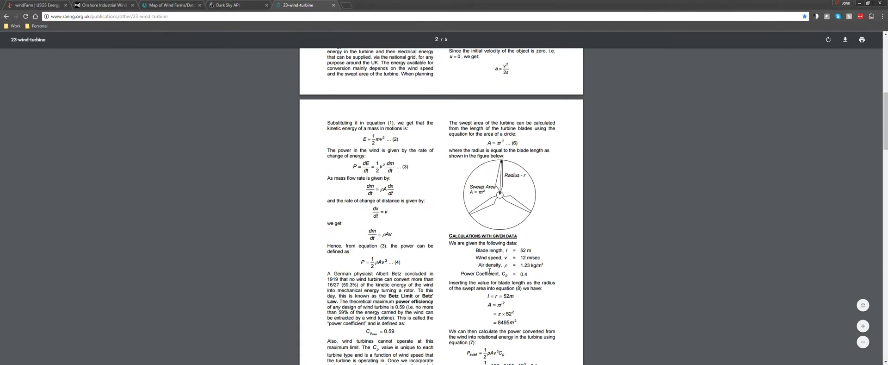
scroll(467, 265, down, 3)
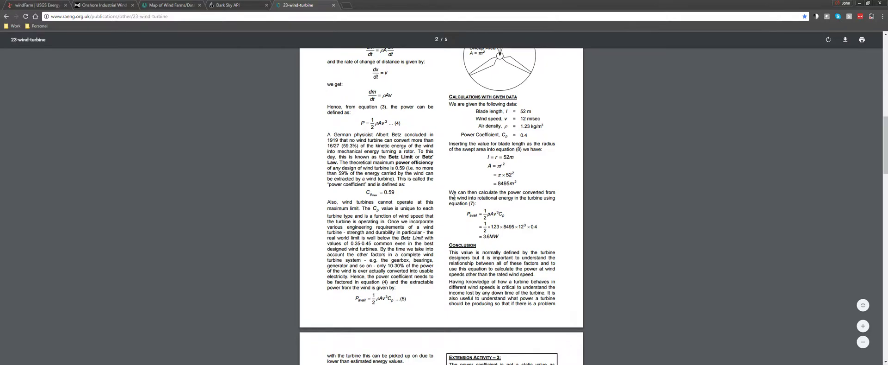
scroll(452, 165, down, 4)
scroll(453, 165, up, 10)
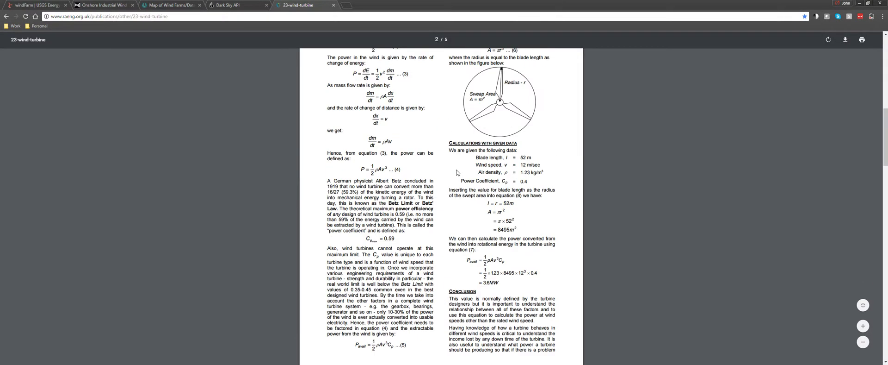
scroll(475, 260, up, 4)
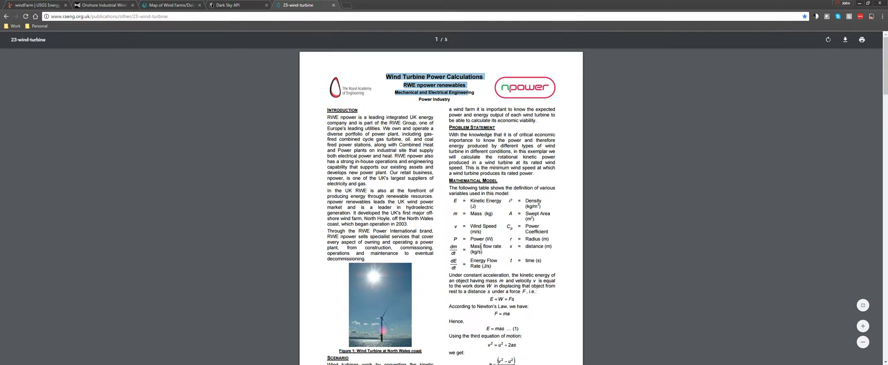
click(446, 108)
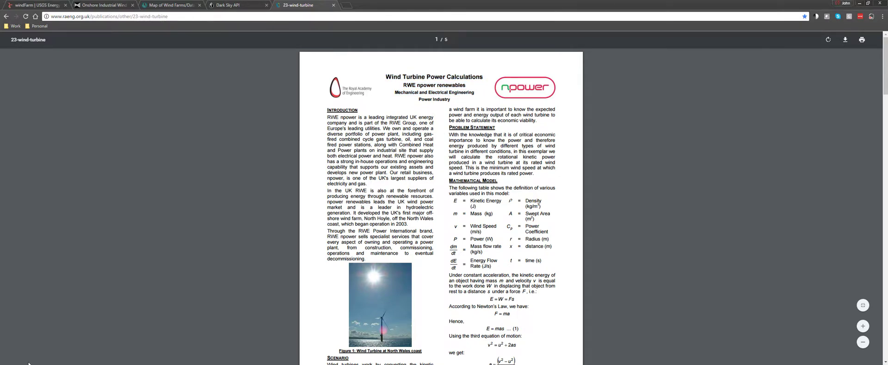
key(alt+Tab)
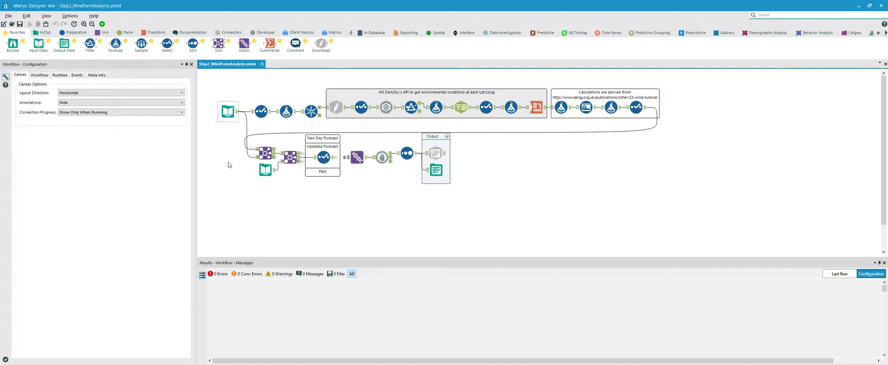
click(228, 110)
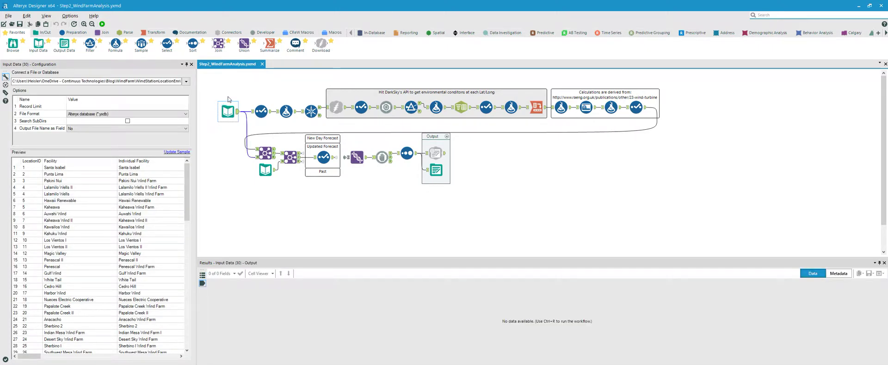
double_click(170, 82)
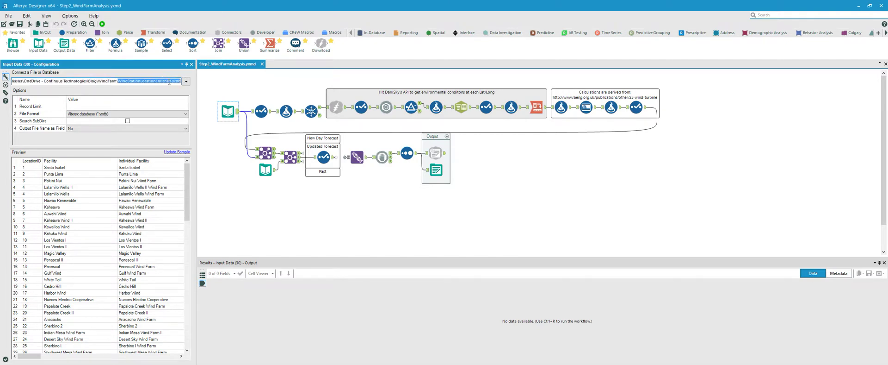
click(309, 88)
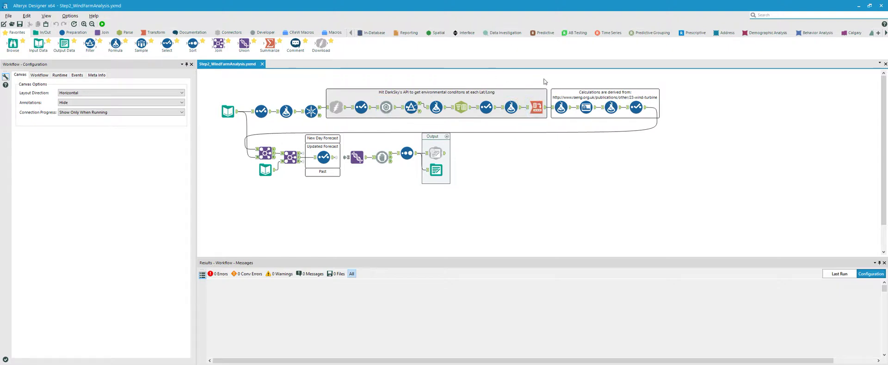
Review the Calculations comment and lower workflow tools in Alteryx, then bring up the Tableau WindFarm dashboard
click(616, 94)
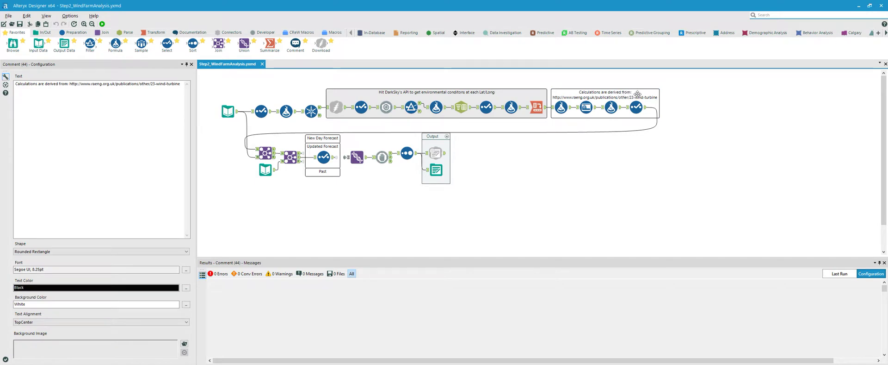
click(599, 151)
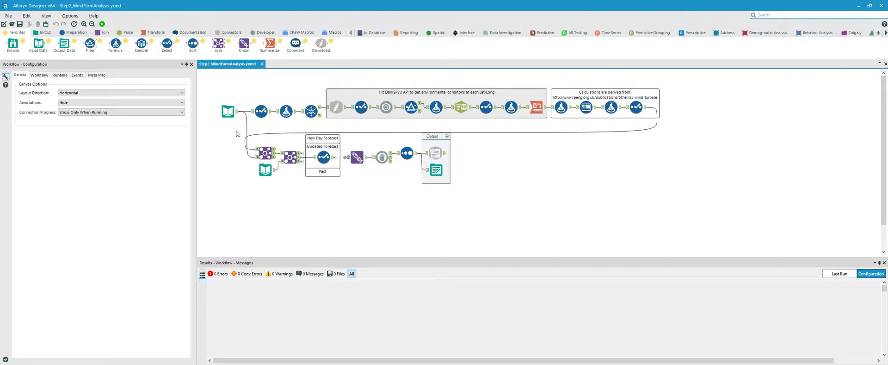
drag(232, 128, 421, 200)
click(323, 201)
click(40, 345)
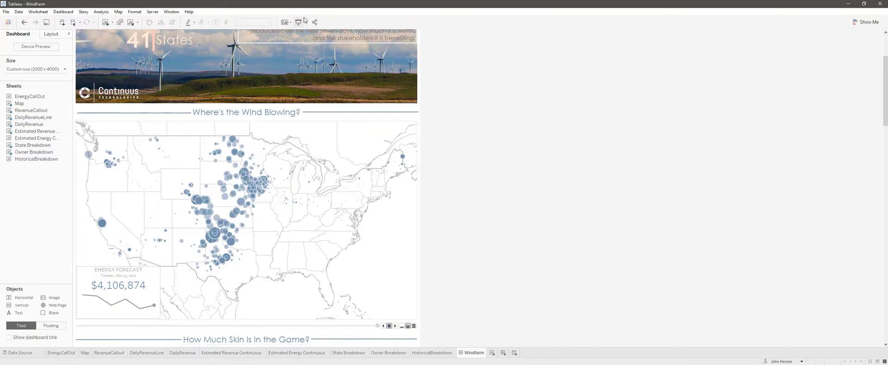
Show the WindFarm dashboard in Presentation Mode and view the Clover Hill High School Wind Project details
click(299, 21)
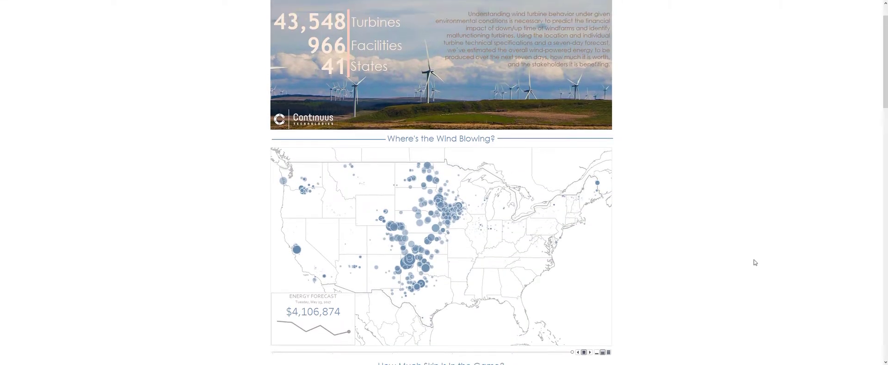
scroll(755, 262, up, 1)
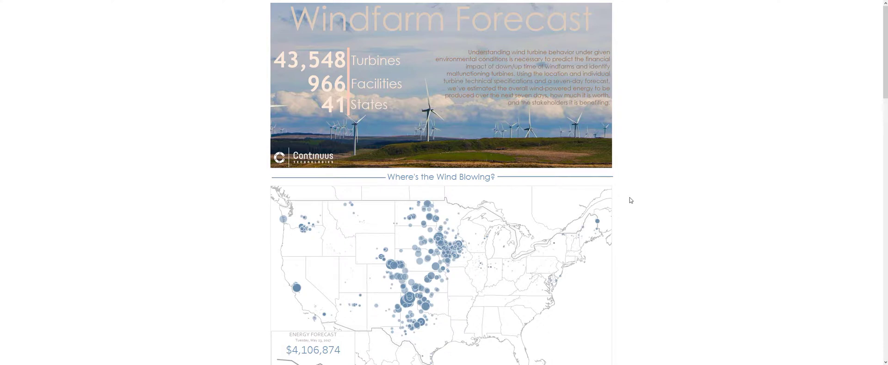
scroll(630, 200, down, 1)
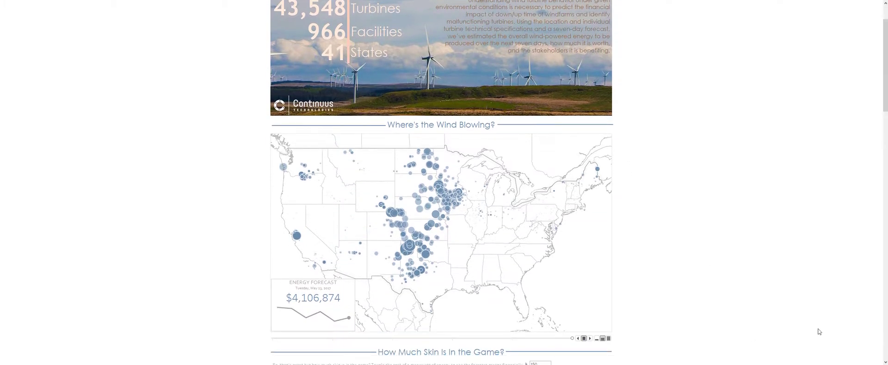
mouse_move(543, 238)
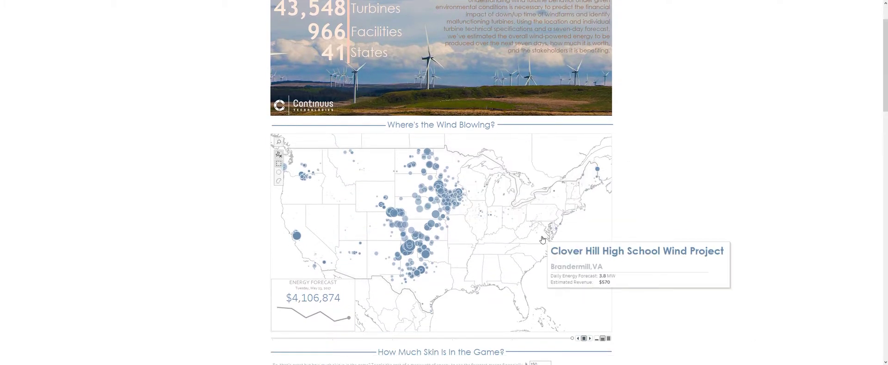
Move the forecast timeline to its first day and inspect individual wind facilities on the map
click(273, 339)
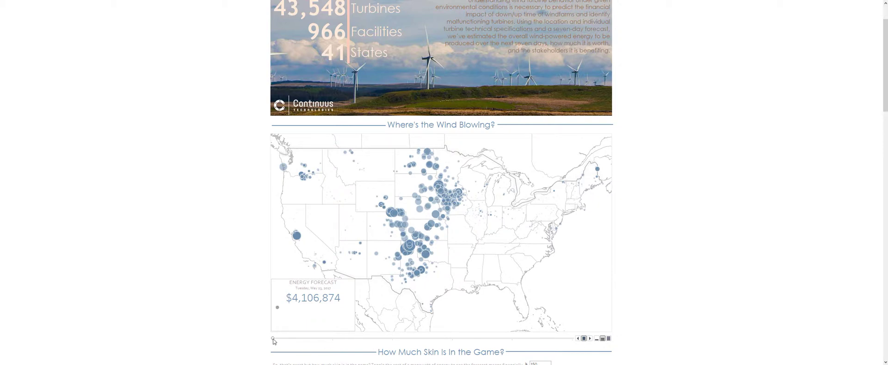
mouse_move(399, 175)
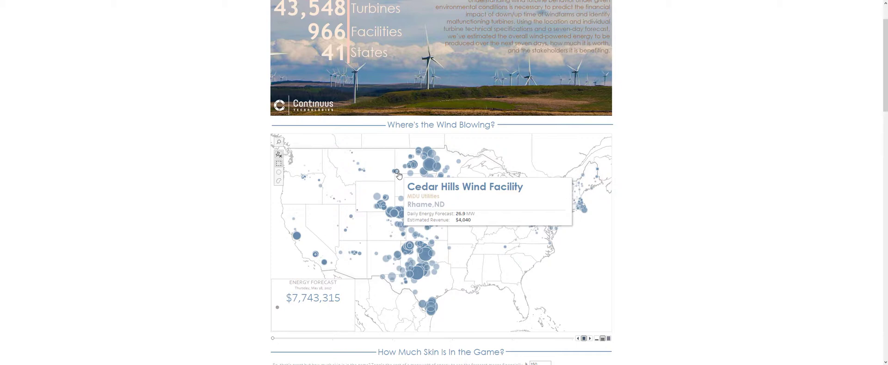
mouse_move(315, 305)
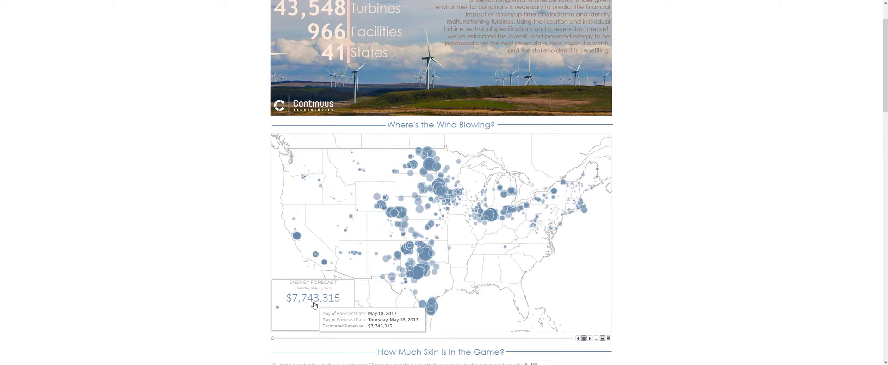
mouse_move(277, 309)
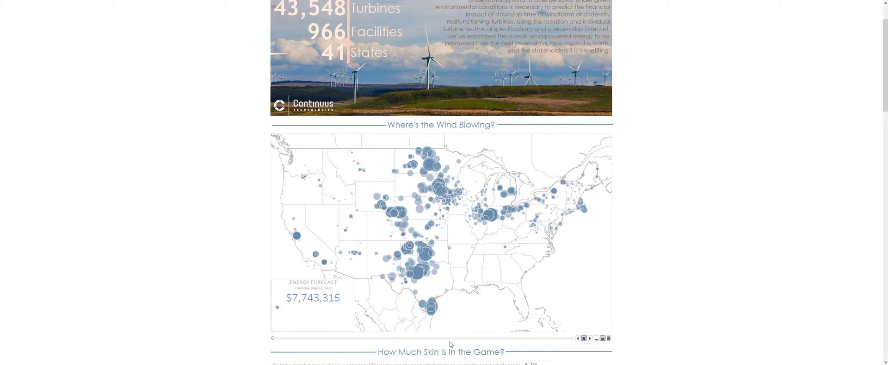
Step the forecast day by day from May 19 to May 23, then play the weekly animation
click(332, 338)
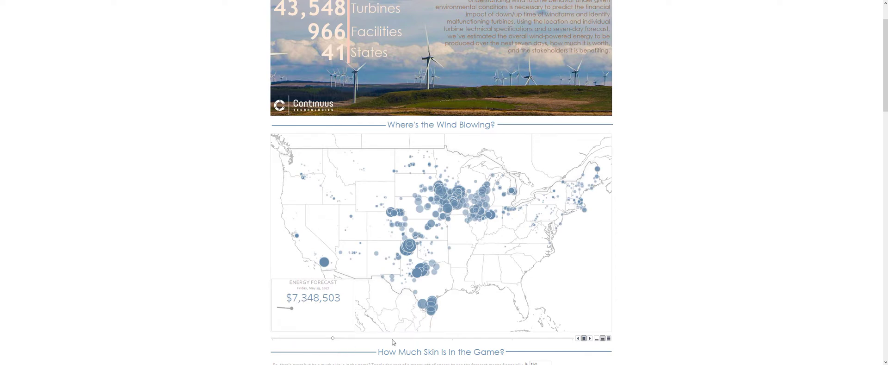
click(392, 339)
click(453, 339)
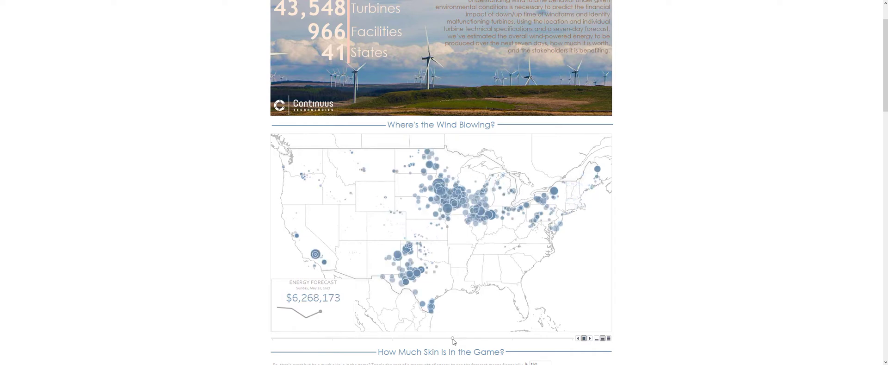
click(512, 338)
click(573, 338)
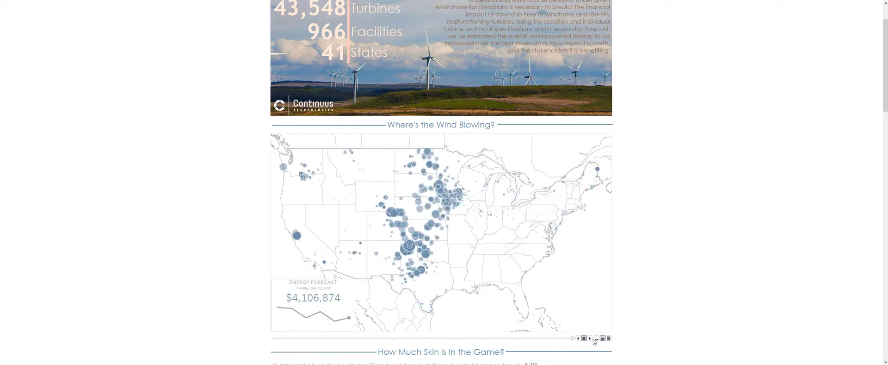
click(589, 338)
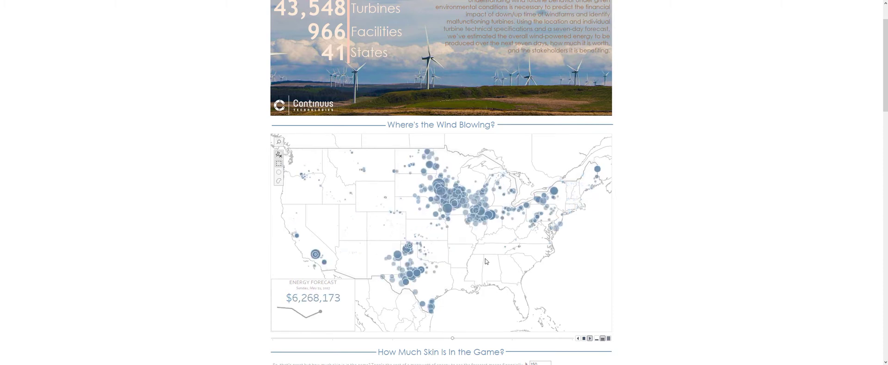
scroll(663, 265, down, 2)
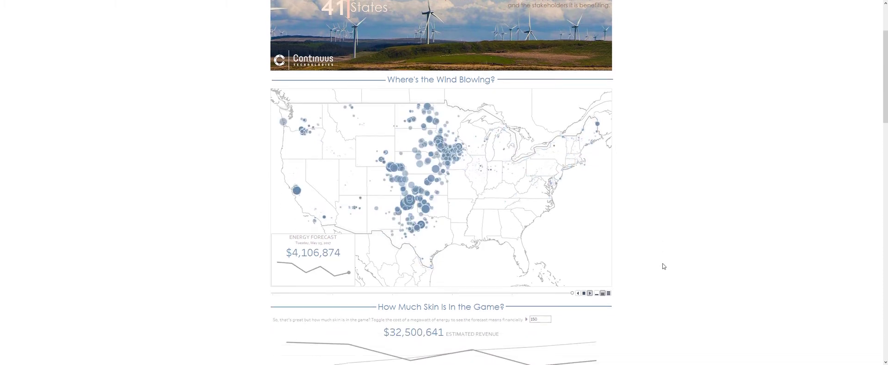
Stop the animation, reset the map forecast to Thursday May 18 ($7,743,315), and scroll to the revenue section
click(584, 279)
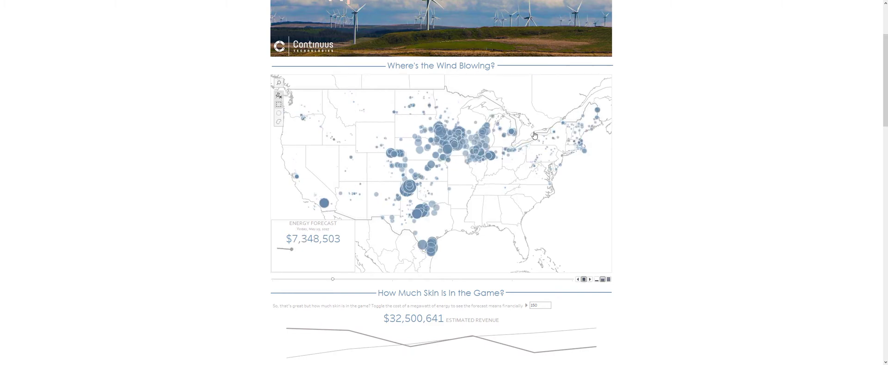
click(272, 279)
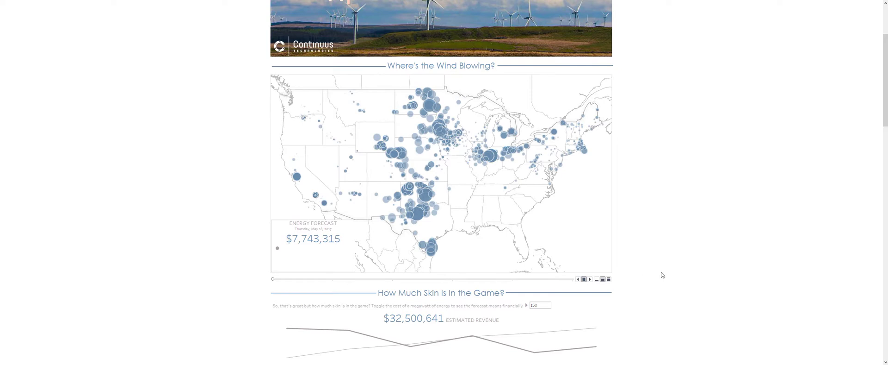
scroll(661, 276, down, 2)
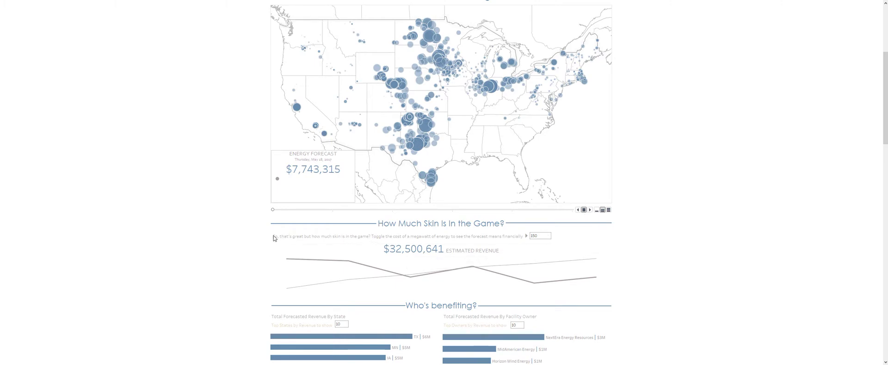
Change the megawatt energy cost from 150 to 200, raising estimated revenue to $43,334,188
click(545, 236)
key(End)
text(20)
double_click(537, 235)
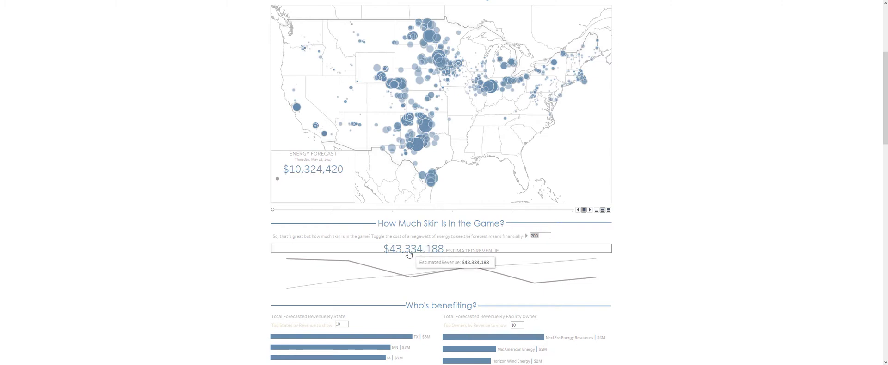
Jump the map forecast to May 23 ($5,475,832) and select the revenue line's last point
mouse_move(293, 168)
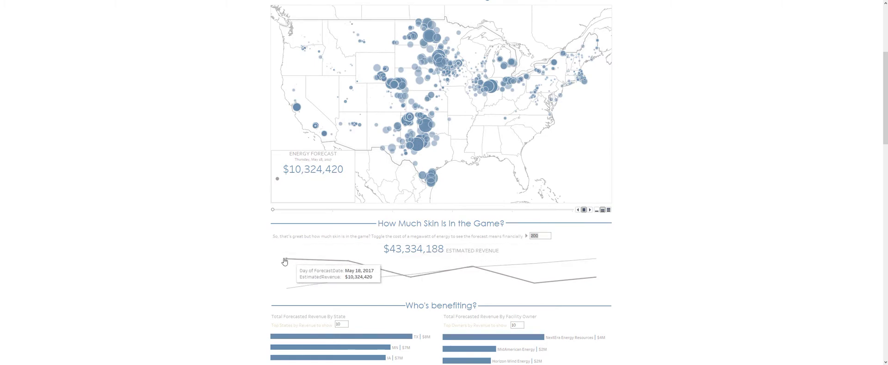
click(572, 210)
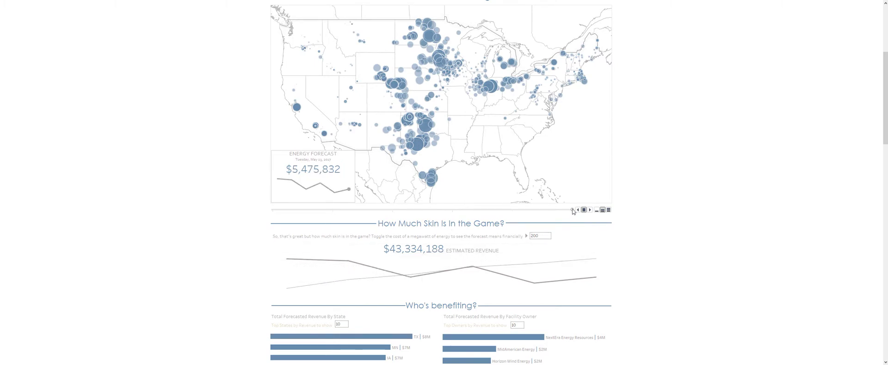
mouse_move(389, 254)
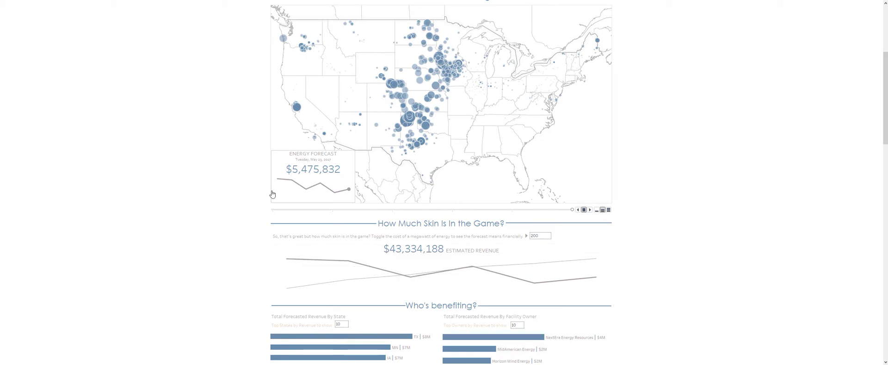
mouse_move(481, 263)
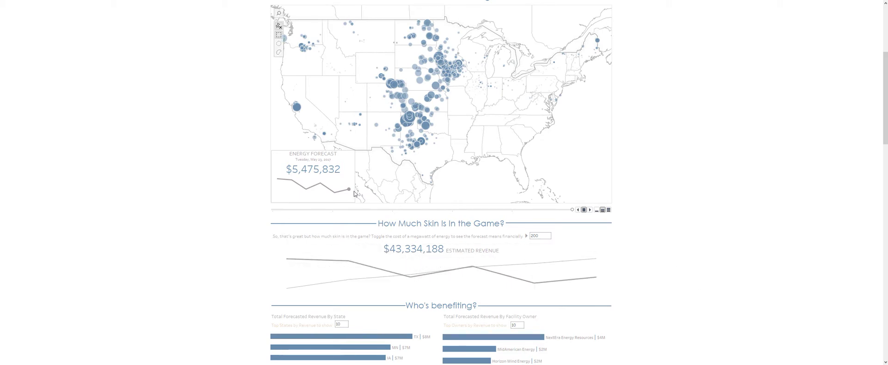
mouse_move(339, 264)
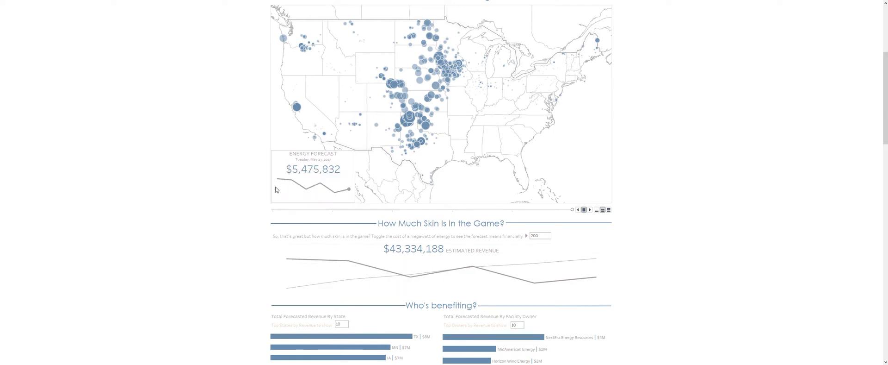
mouse_move(294, 260)
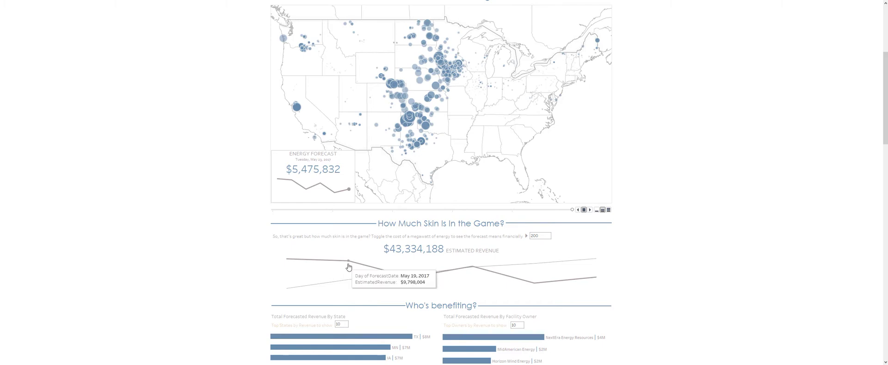
mouse_move(410, 280)
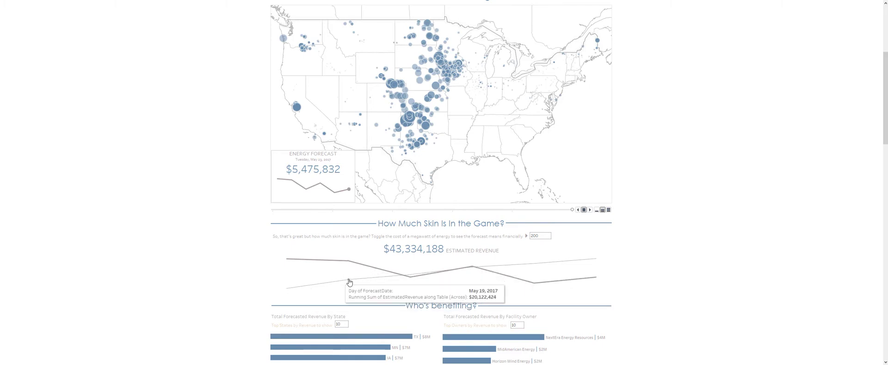
click(597, 259)
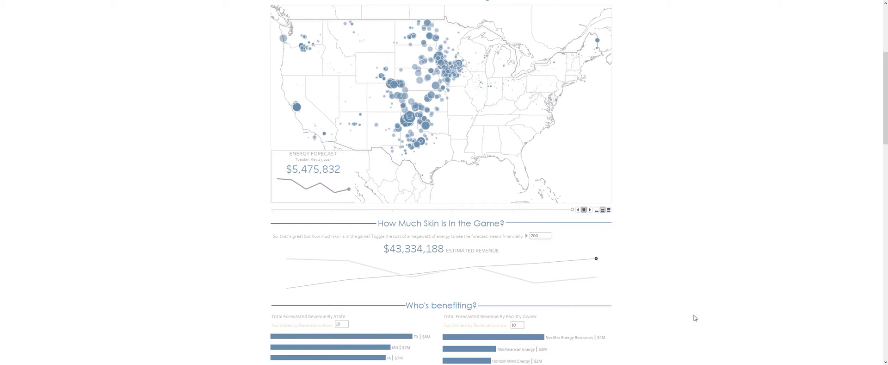
Set the Top States parameter to 15, adding smaller earners like MT, then back to 10
scroll(694, 318, down, 2)
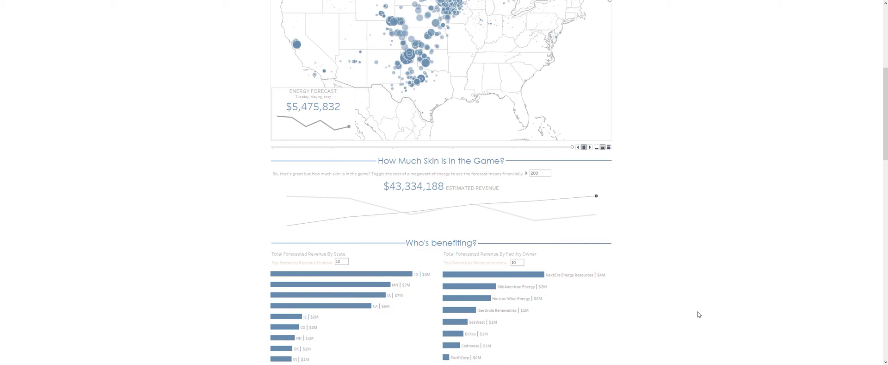
scroll(698, 313, down, 1)
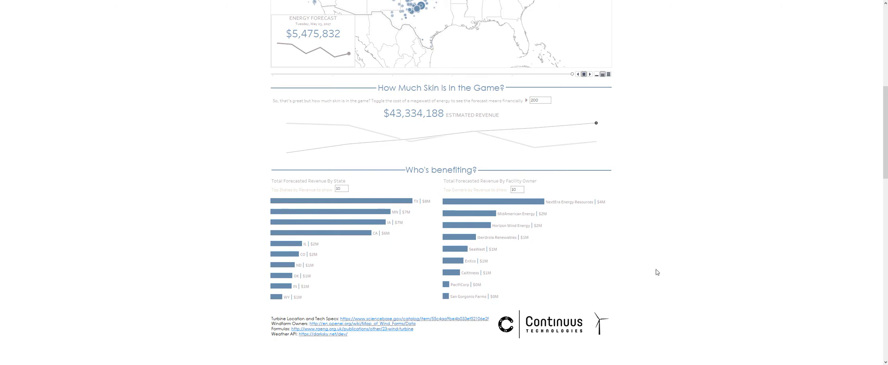
mouse_move(294, 205)
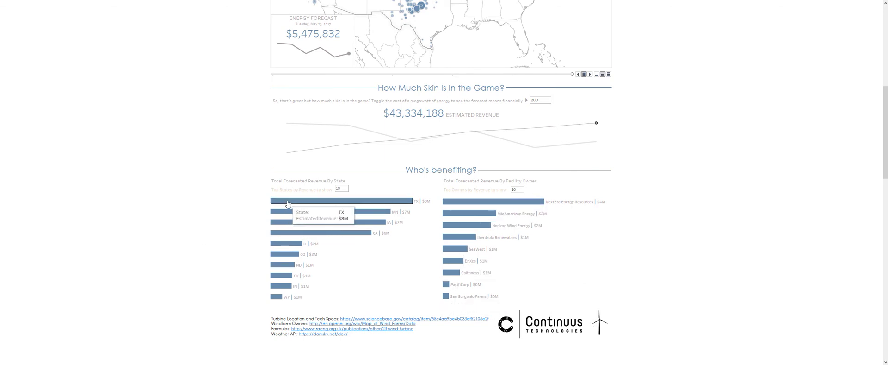
double_click(340, 188)
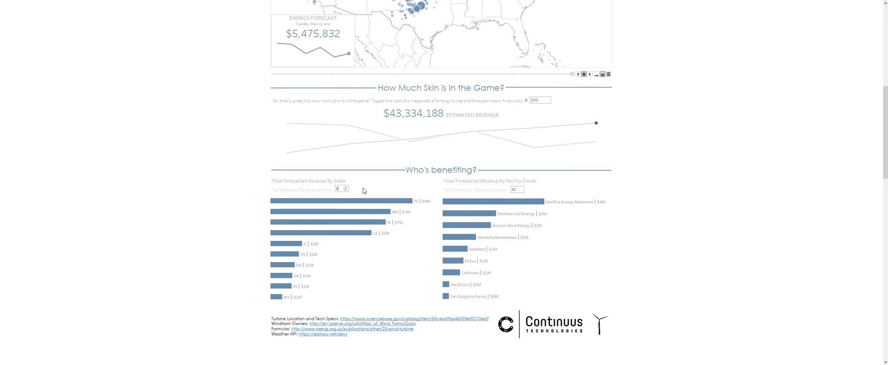
text(15)
key(Return)
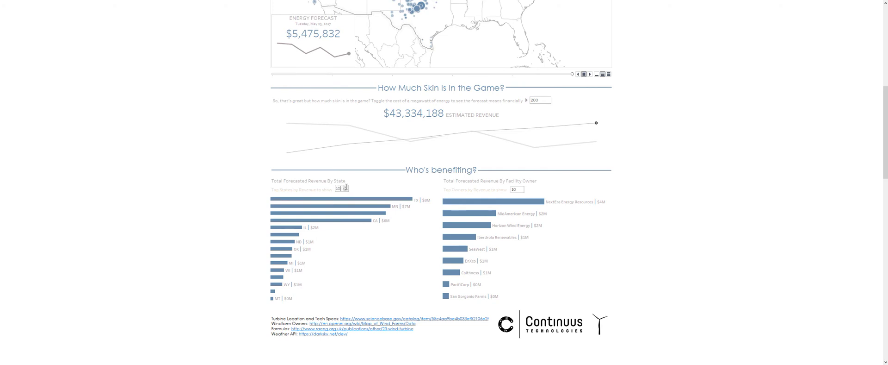
key(Return)
mouse_move(283, 202)
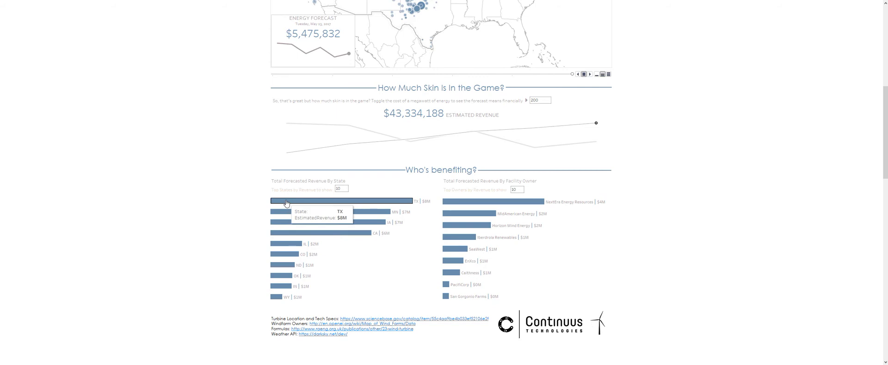
mouse_move(281, 214)
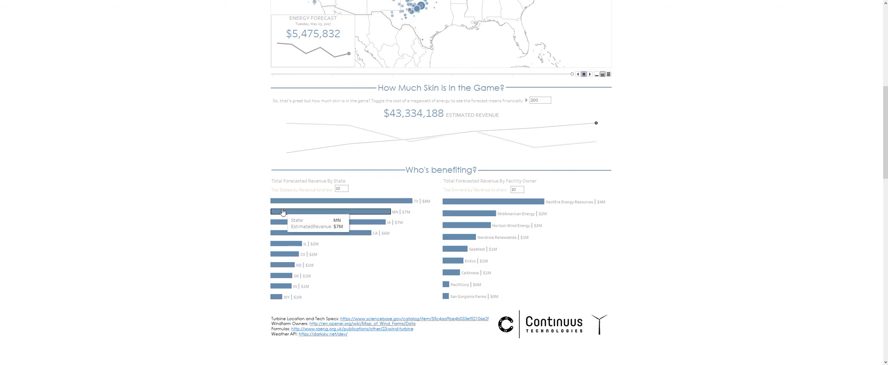
mouse_move(277, 239)
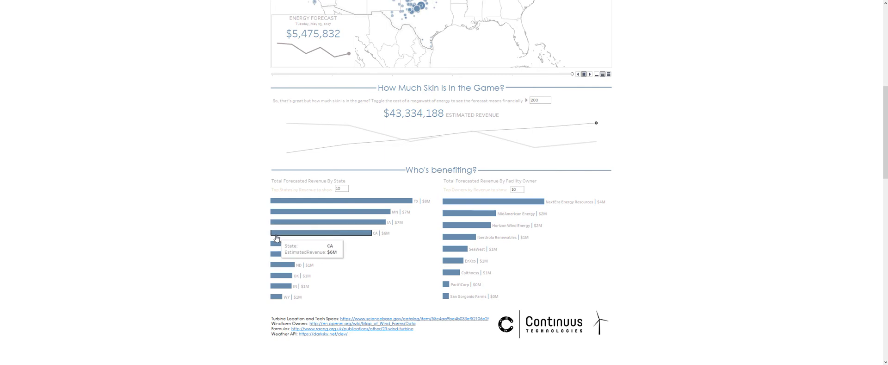
mouse_move(281, 300)
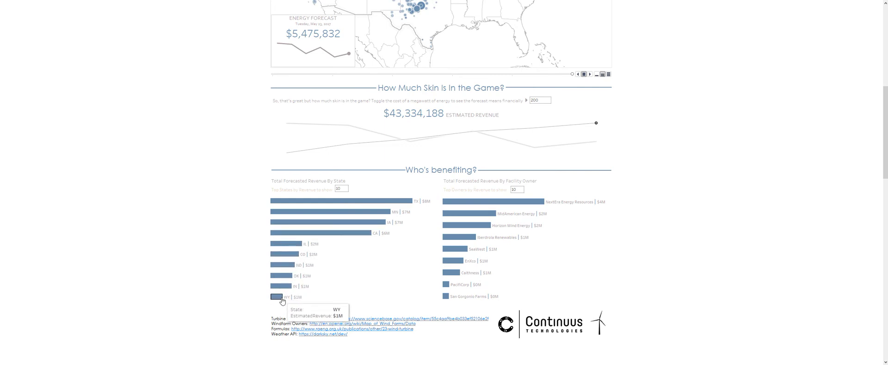
mouse_move(275, 289)
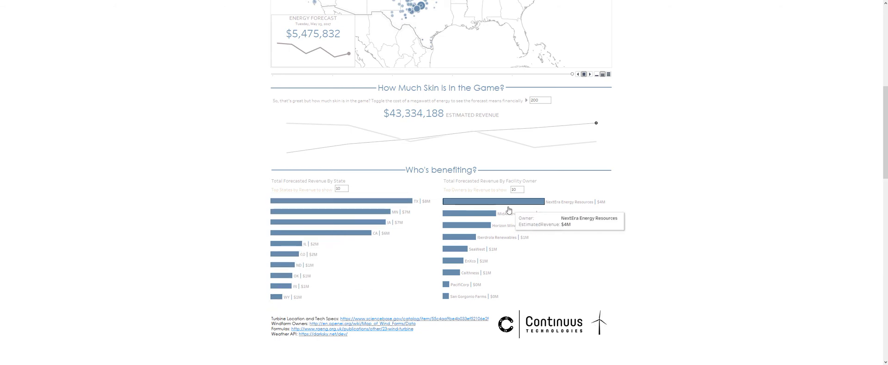
mouse_move(487, 207)
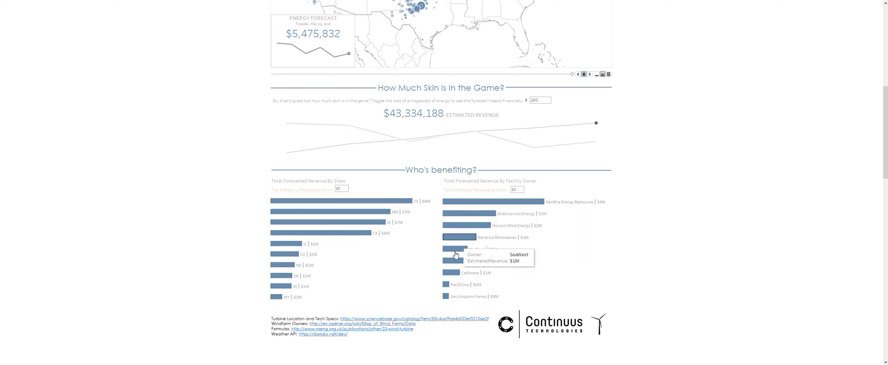
mouse_move(474, 221)
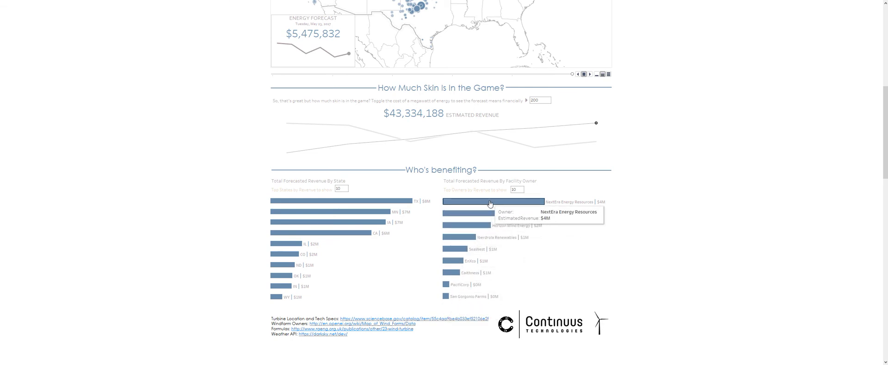